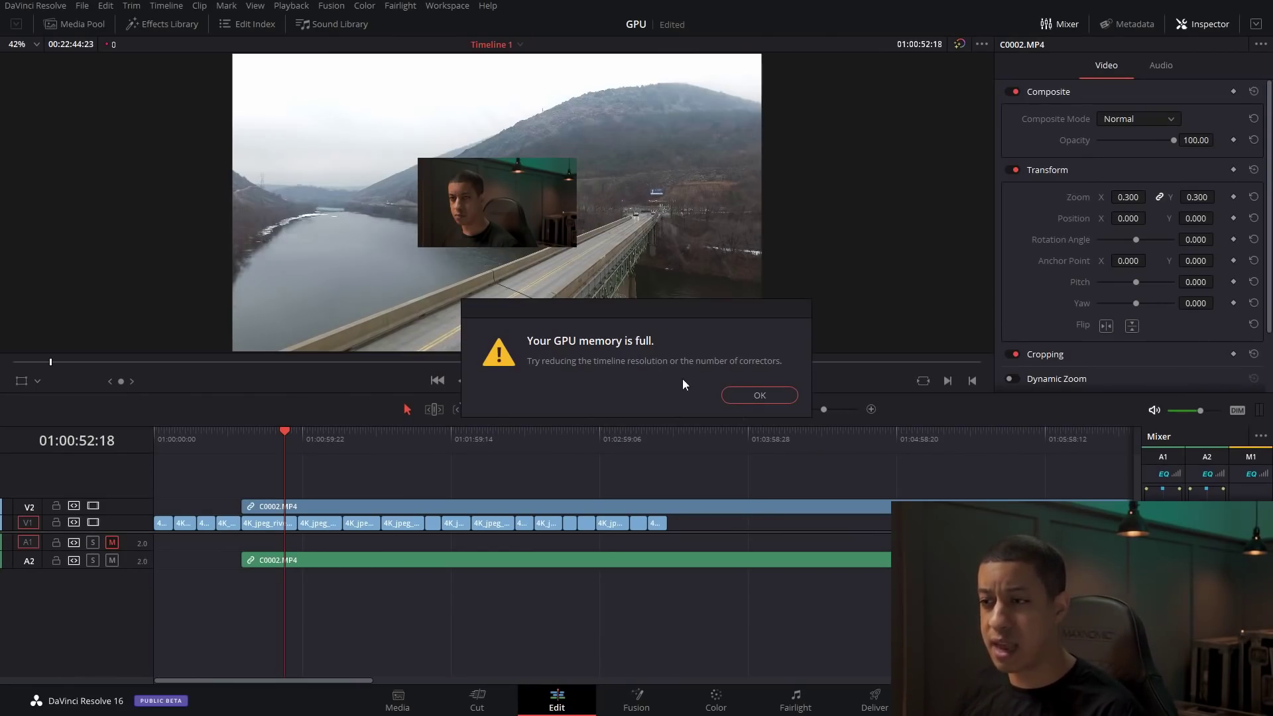
- Acknowledge the GPU memory full warnings, replay from an earlier ruler point, then stop playback
left_click(755, 396)
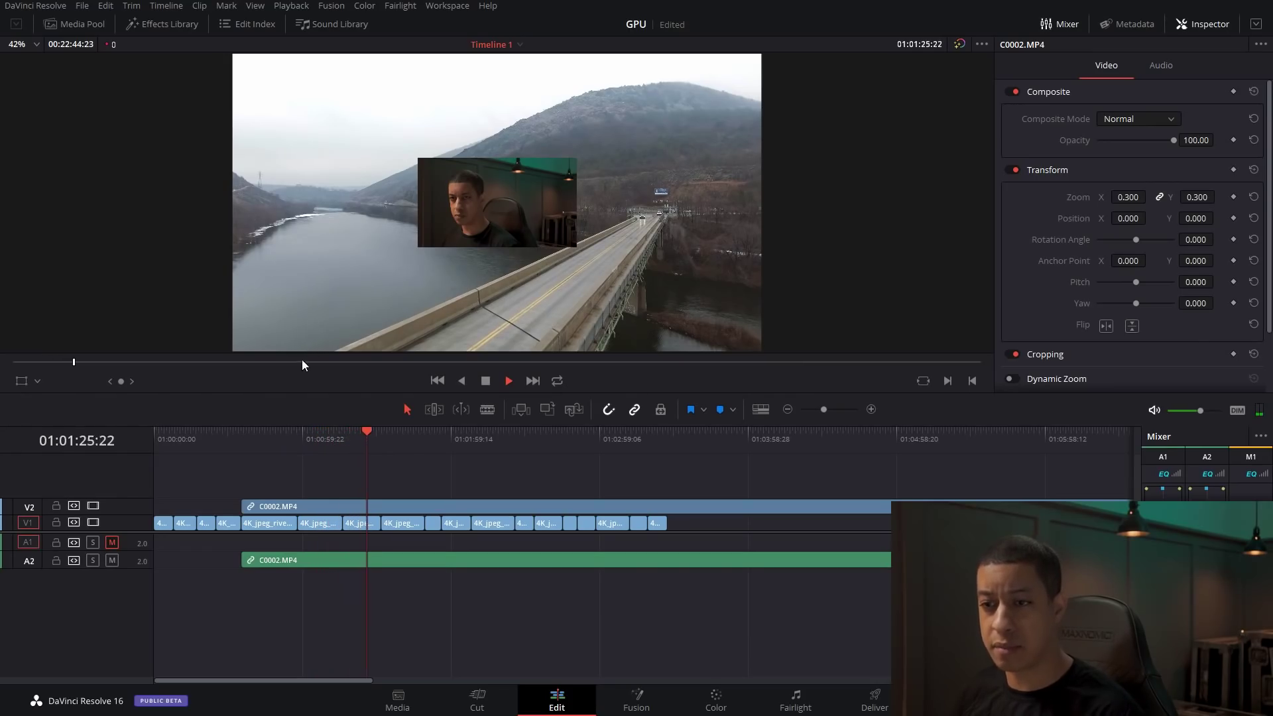
key("space")
left_click(252, 443)
key("space")
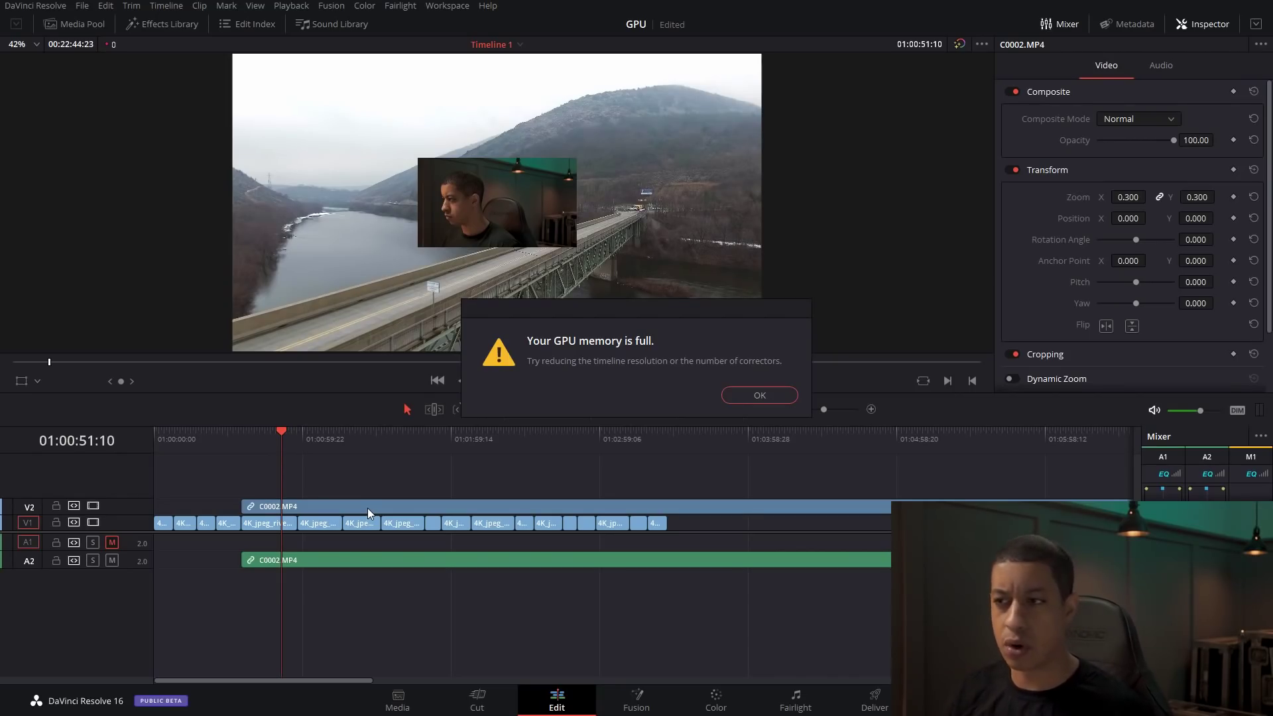
left_click(773, 397)
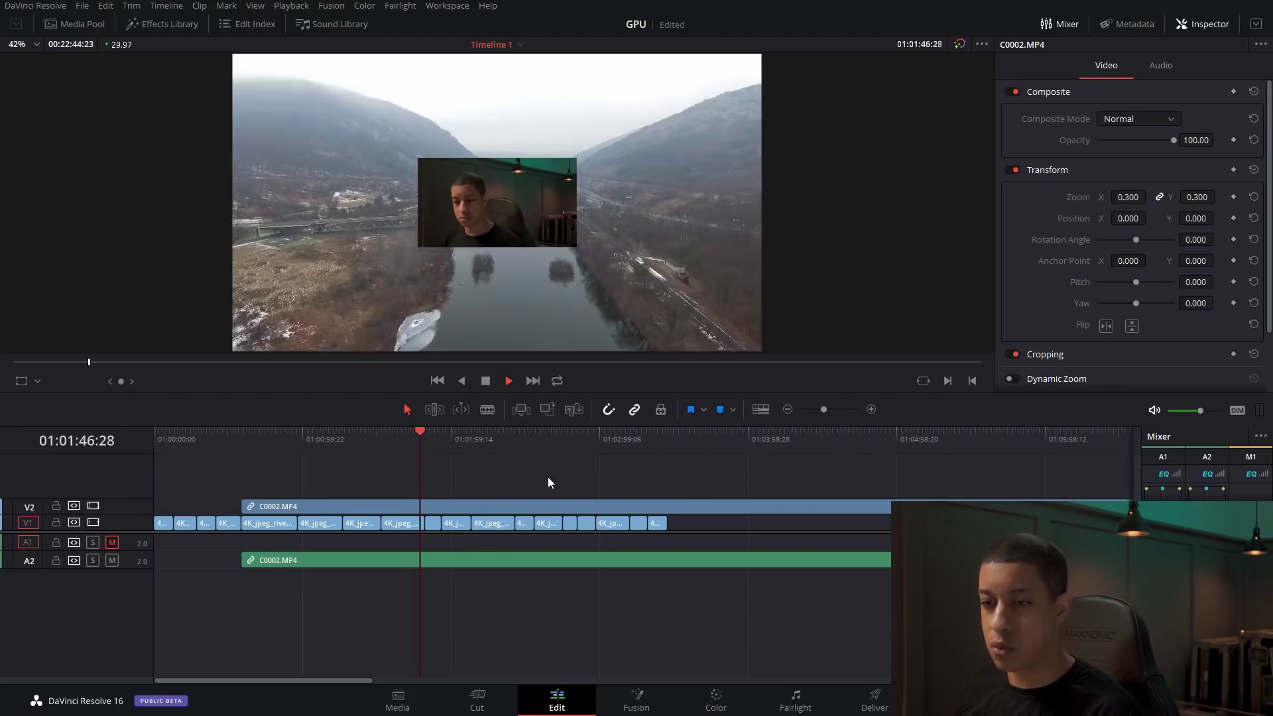
key("space")
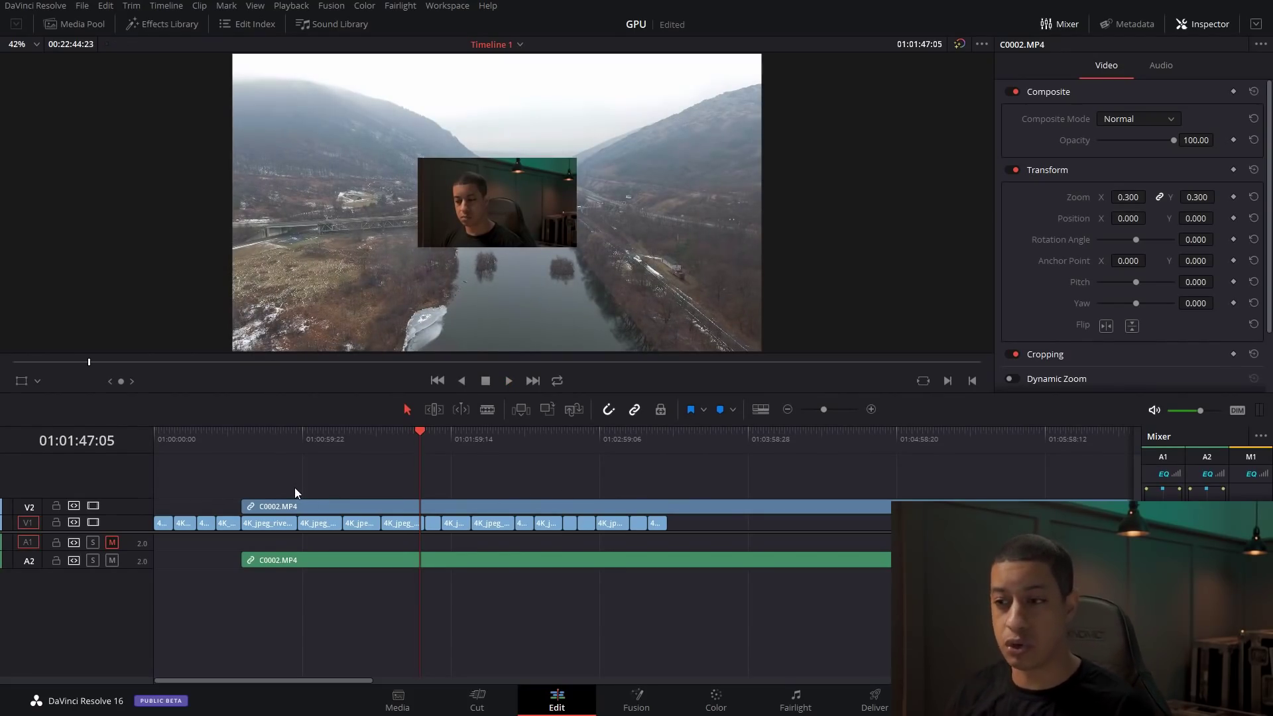
- Move the C0002.MP4 clips to the timeline start, split them at 01:00:35:08 with Ctrl+B, and play
left_click_drag(501, 505, 377, 501)
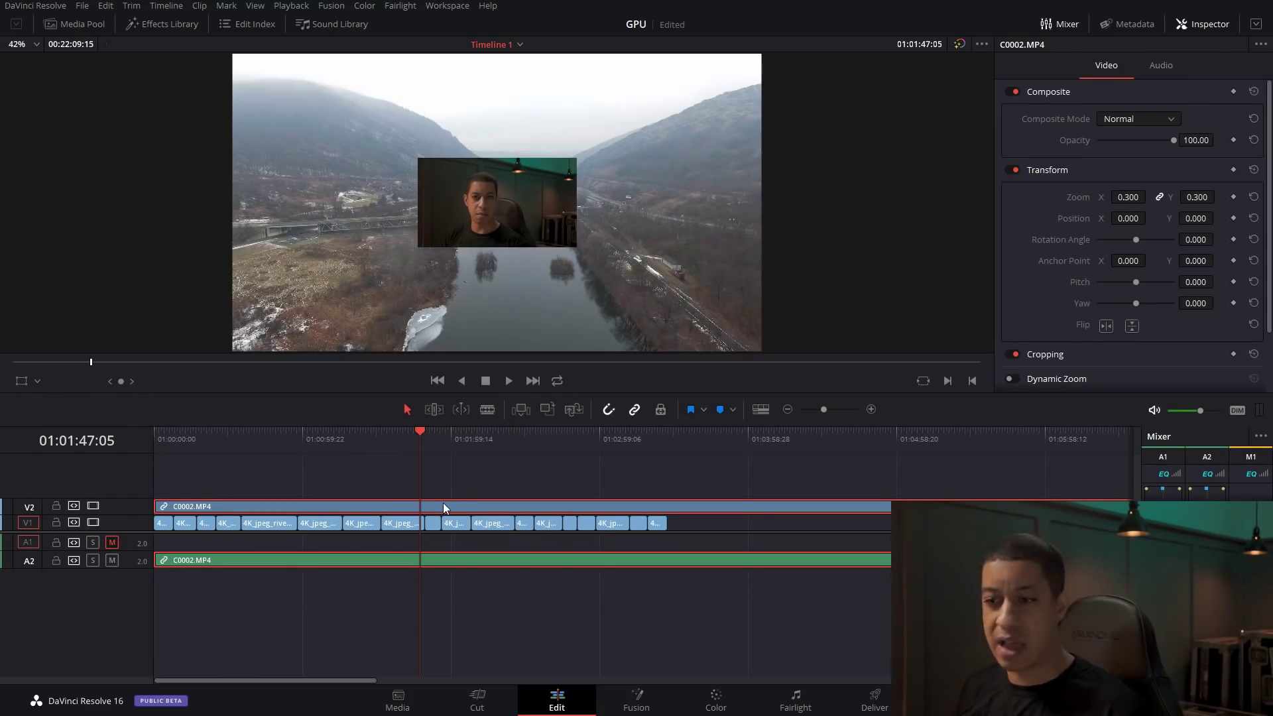
left_click_drag(229, 442, 355, 442)
key("ctrl+b")
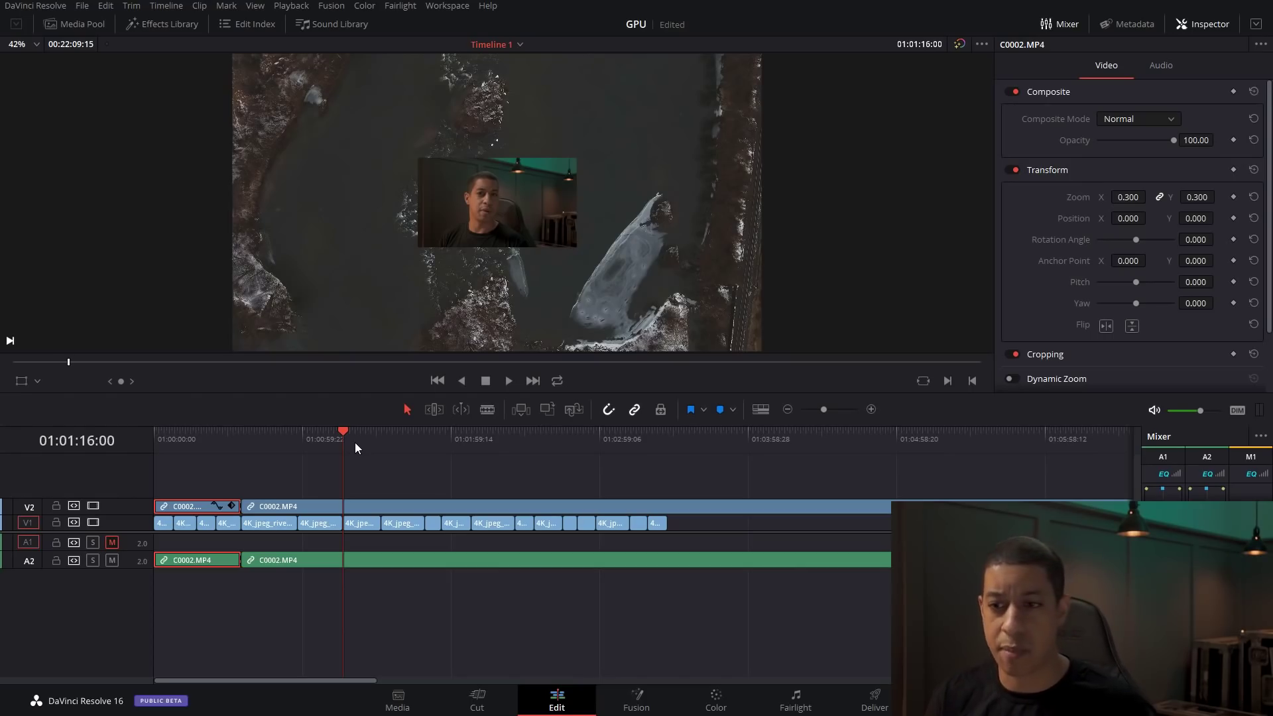
key("space")
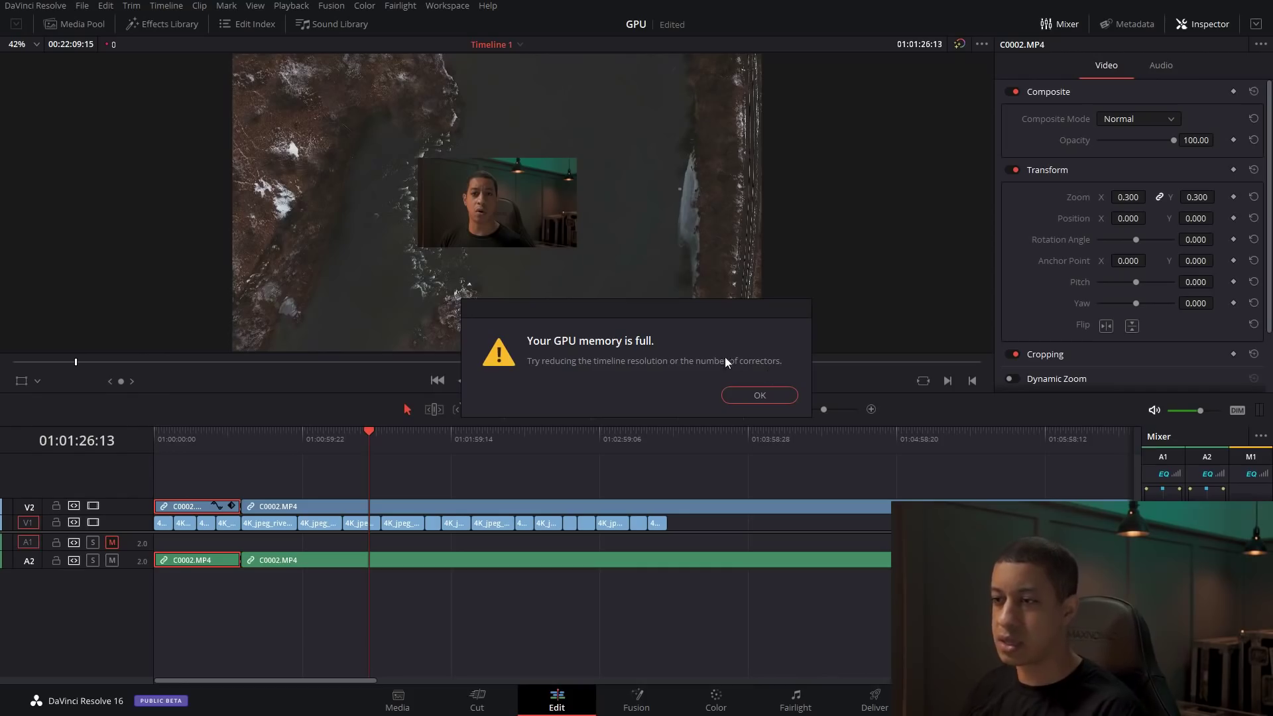
- Acknowledge the GPU memory warning, stop playback, and view clip 06's grade on the Color page
left_click(747, 395)
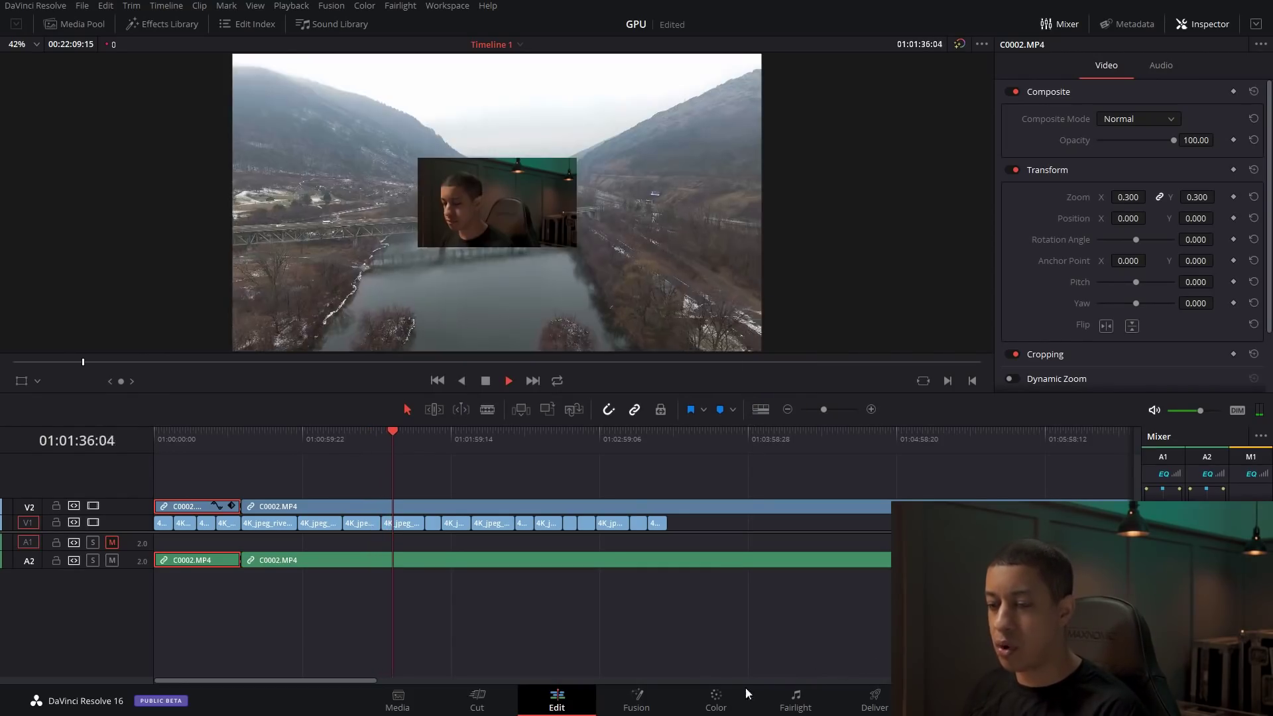
left_click(508, 379)
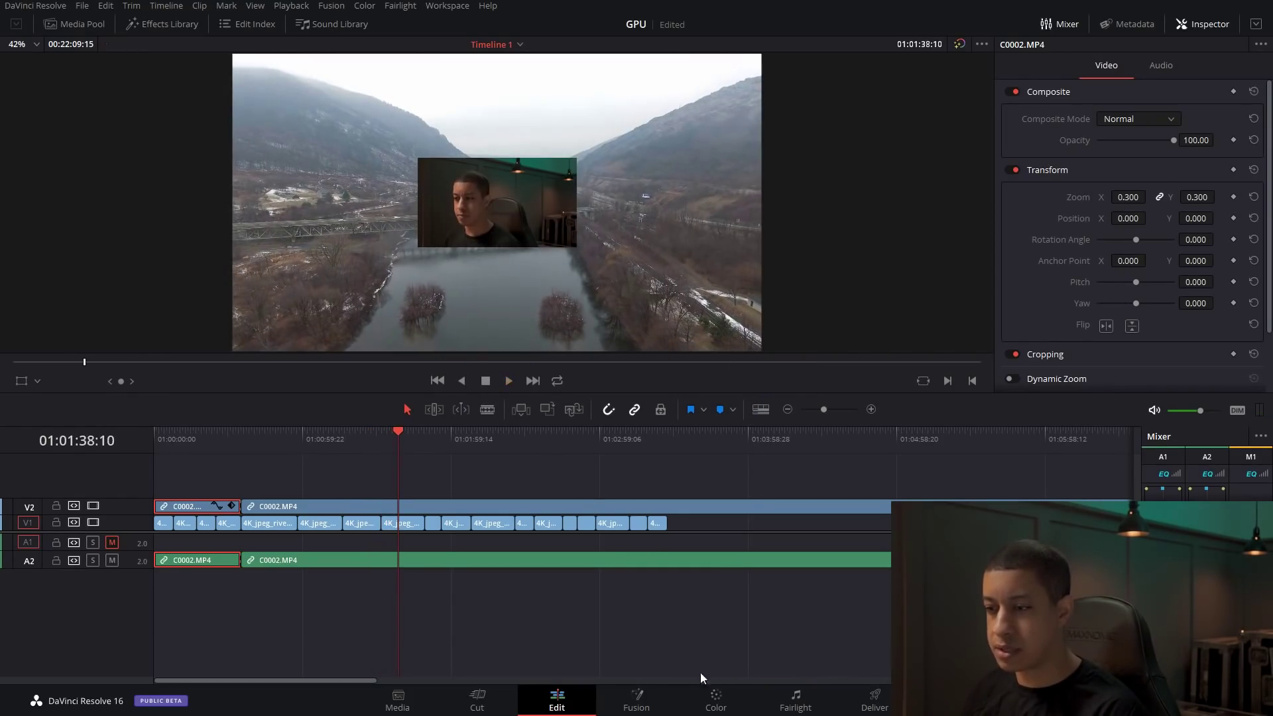
left_click(715, 699)
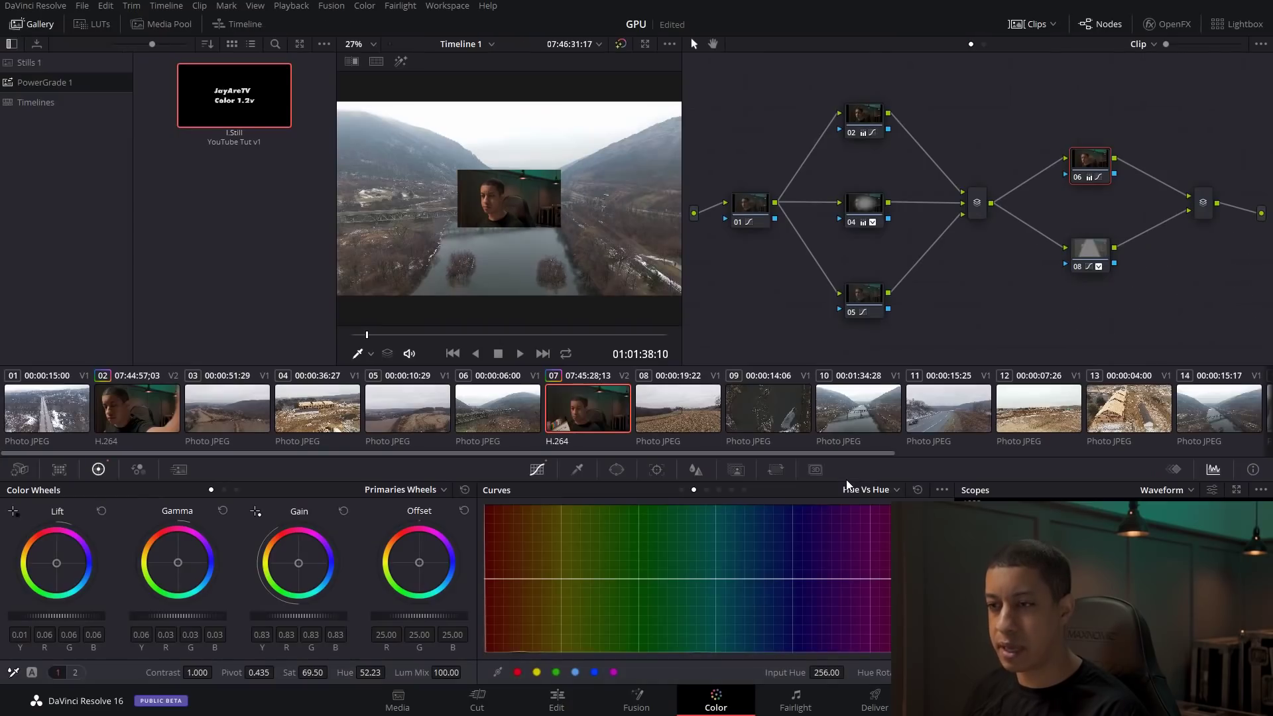
left_click(497, 410)
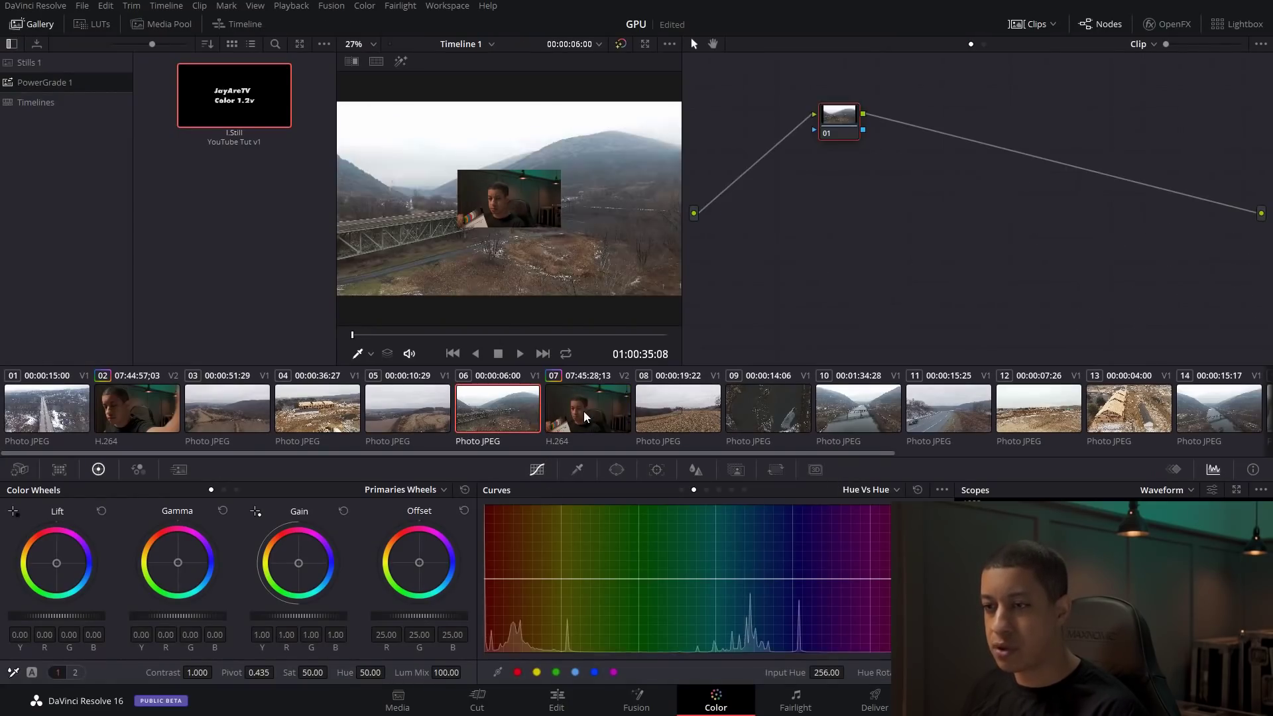
- View clip 07's node grade, jump to the timeline start, and return to the Edit page
left_click(567, 427)
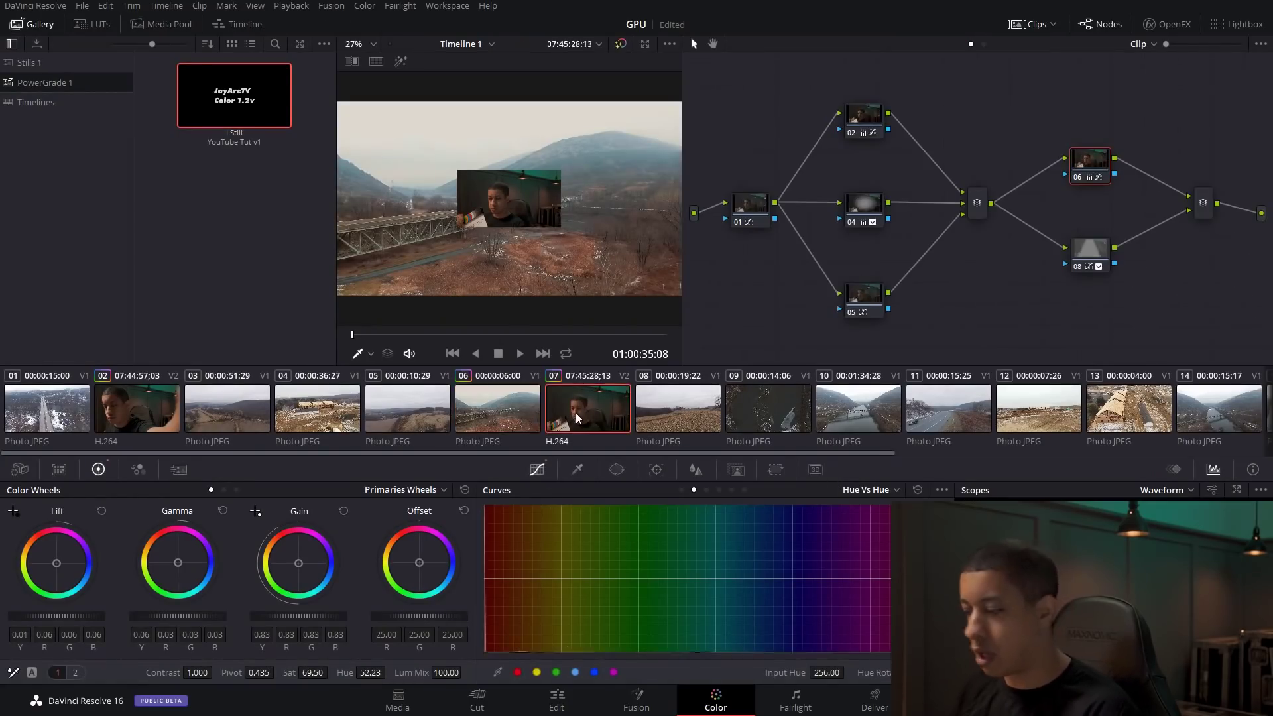
key("Home")
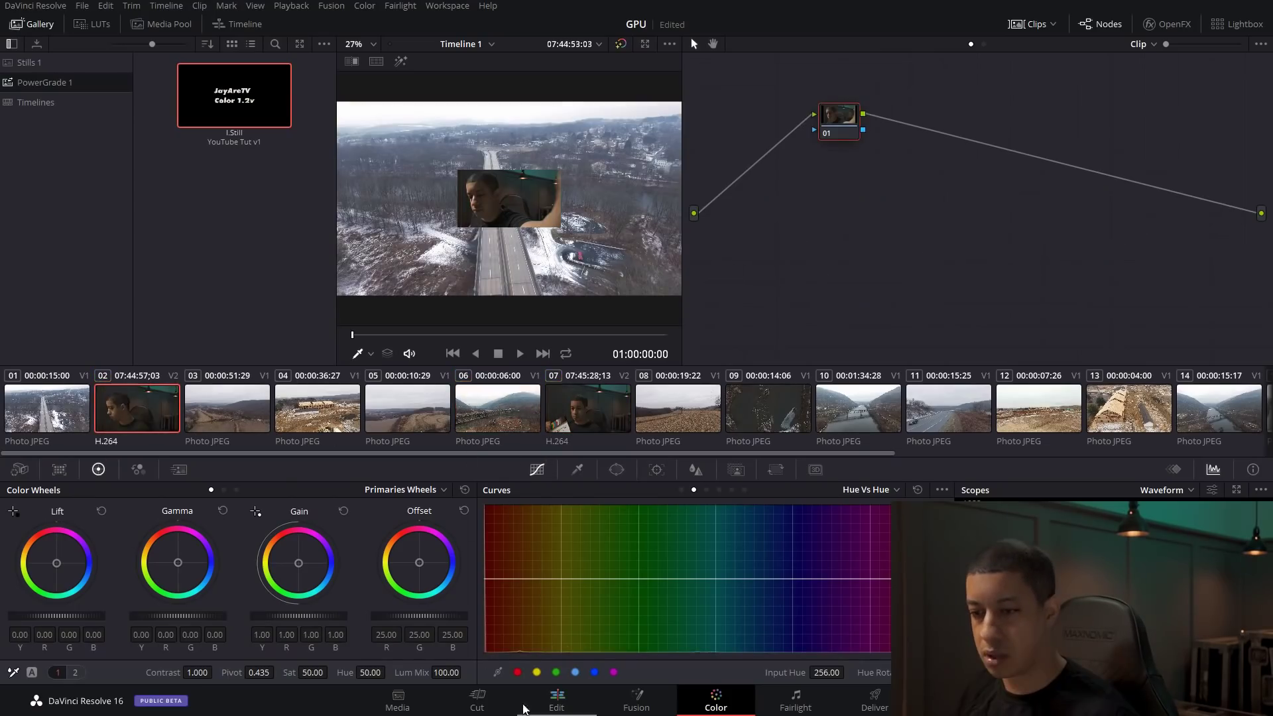
left_click(557, 699)
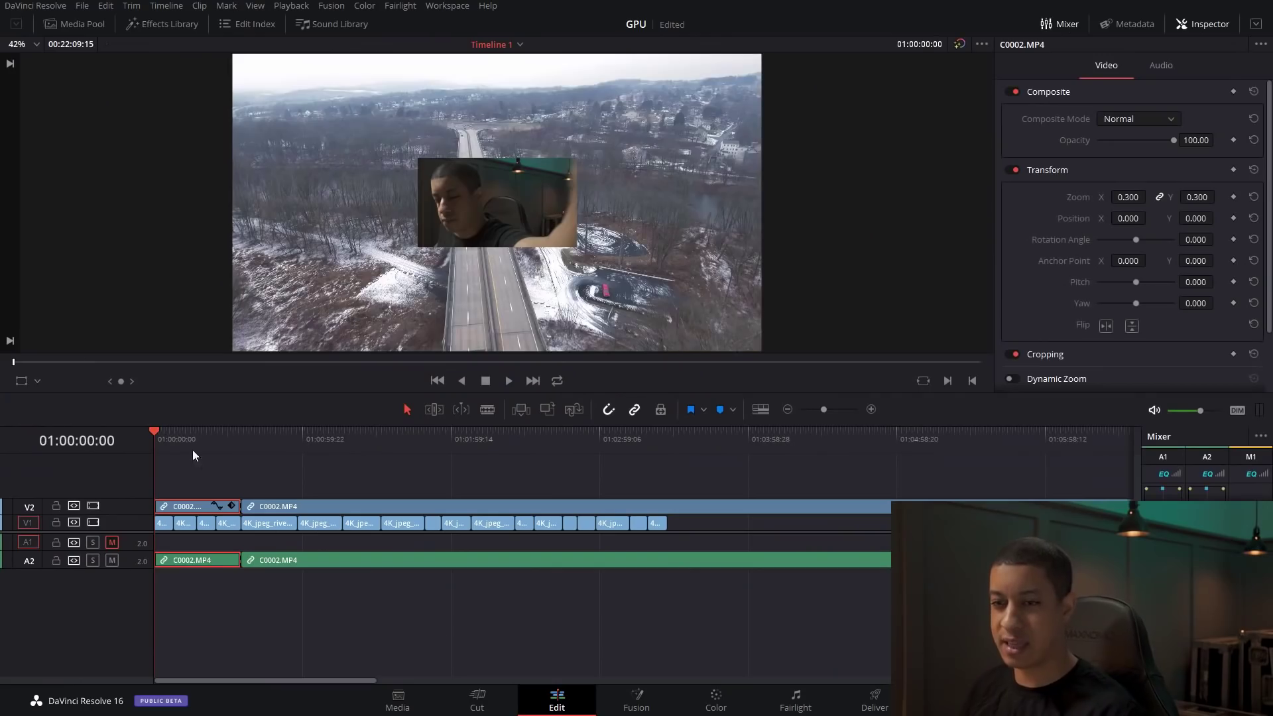
- Play the timeline from the beginning, stop at 01:00:23:13, and bring up the DaVinci Resolve menu
key("space")
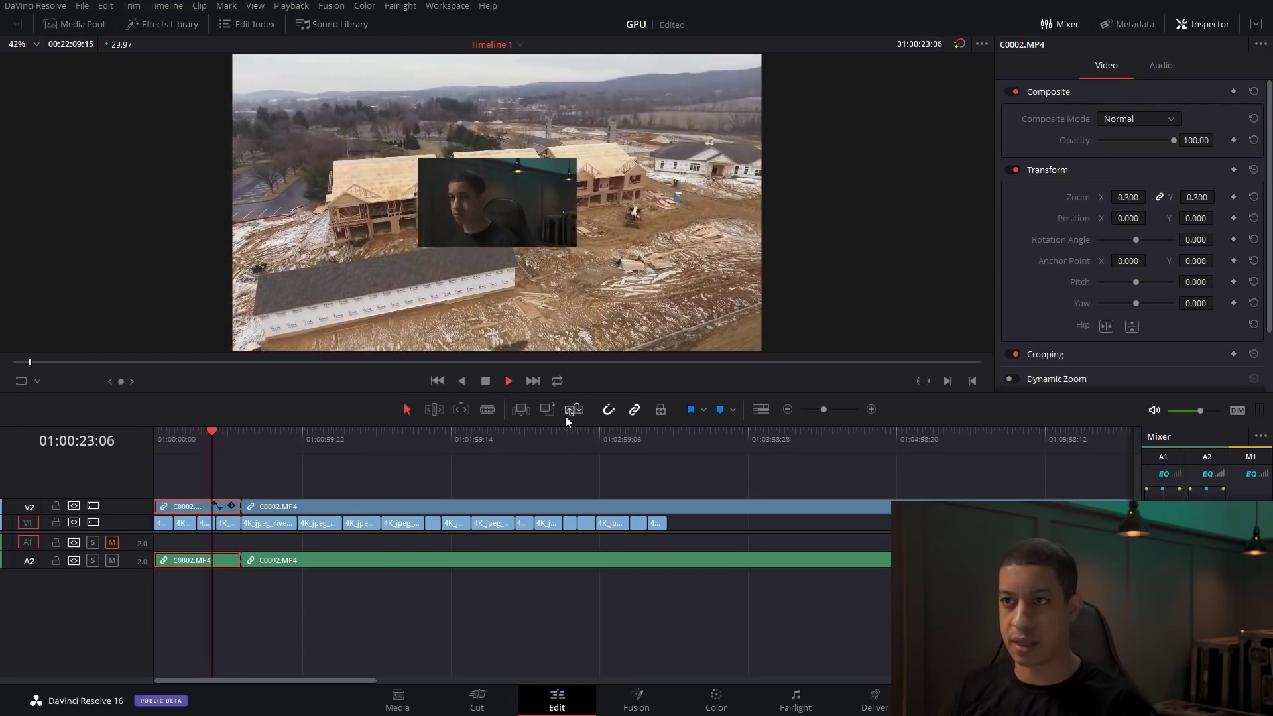
key("space")
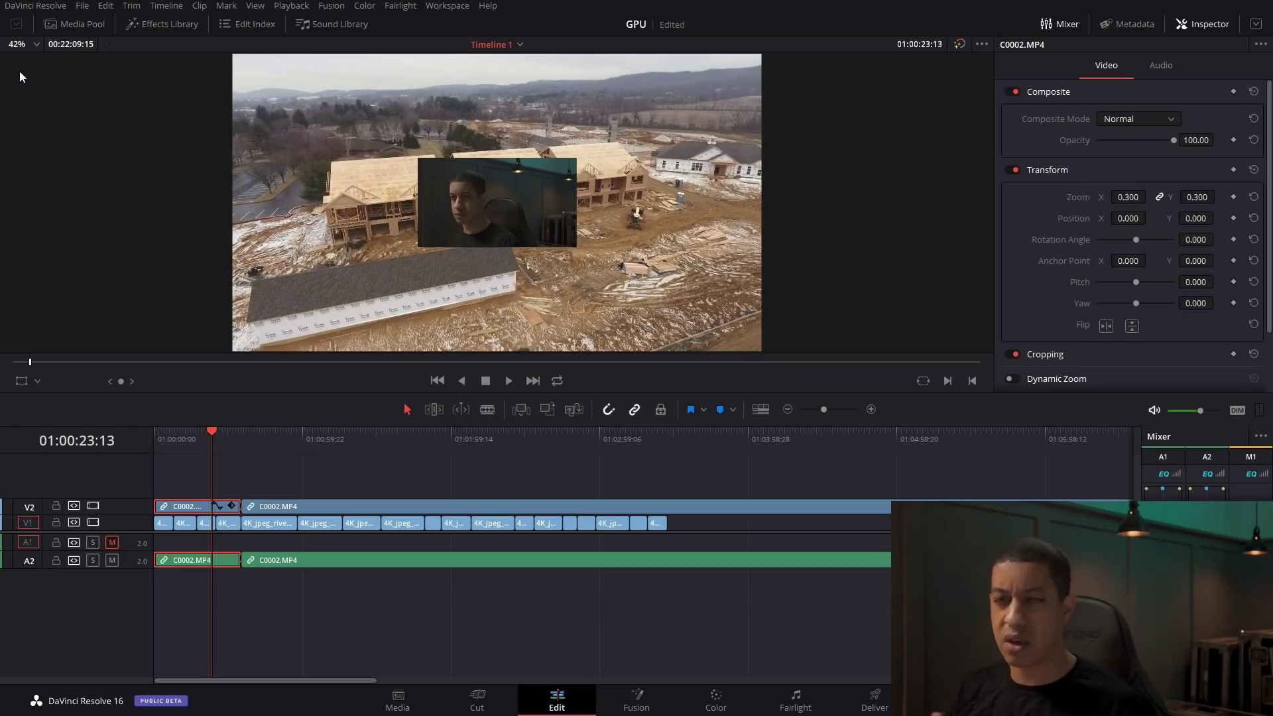
left_click(60, 6)
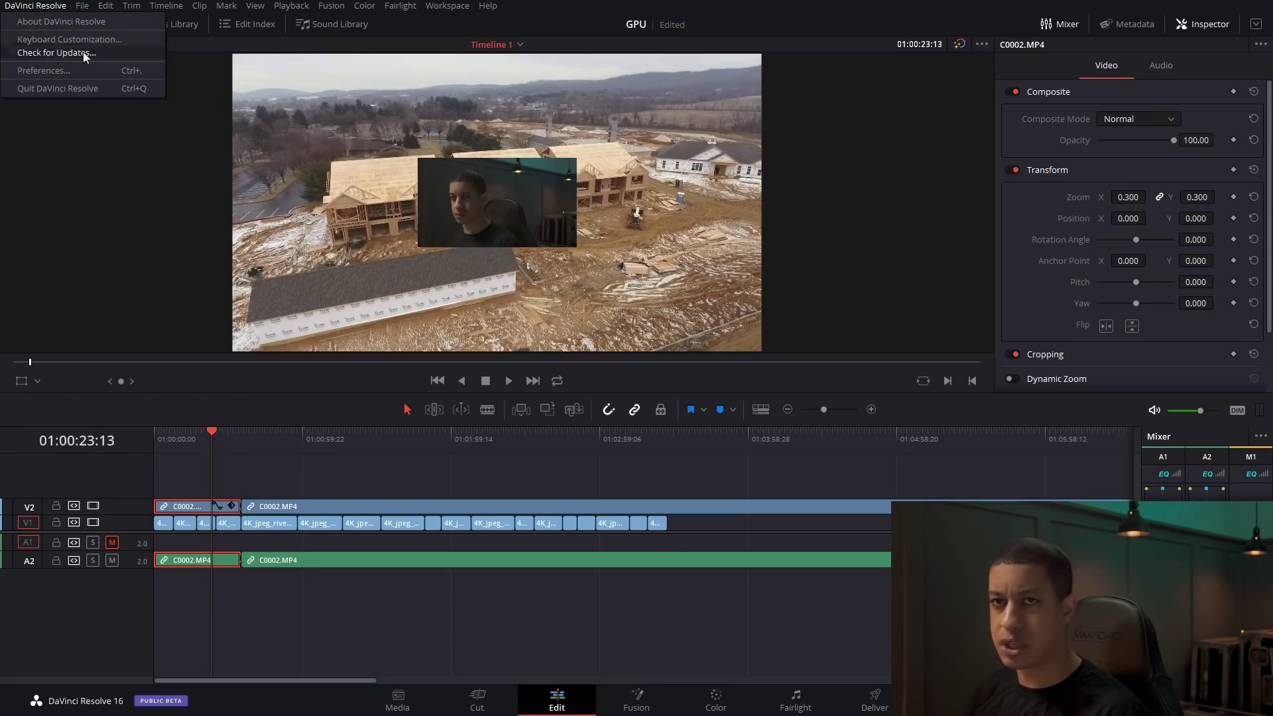
- Set GPU processing mode to CUDA under Preferences > Memory and GPU and save, acknowledging the restart notice
left_click(80, 70)
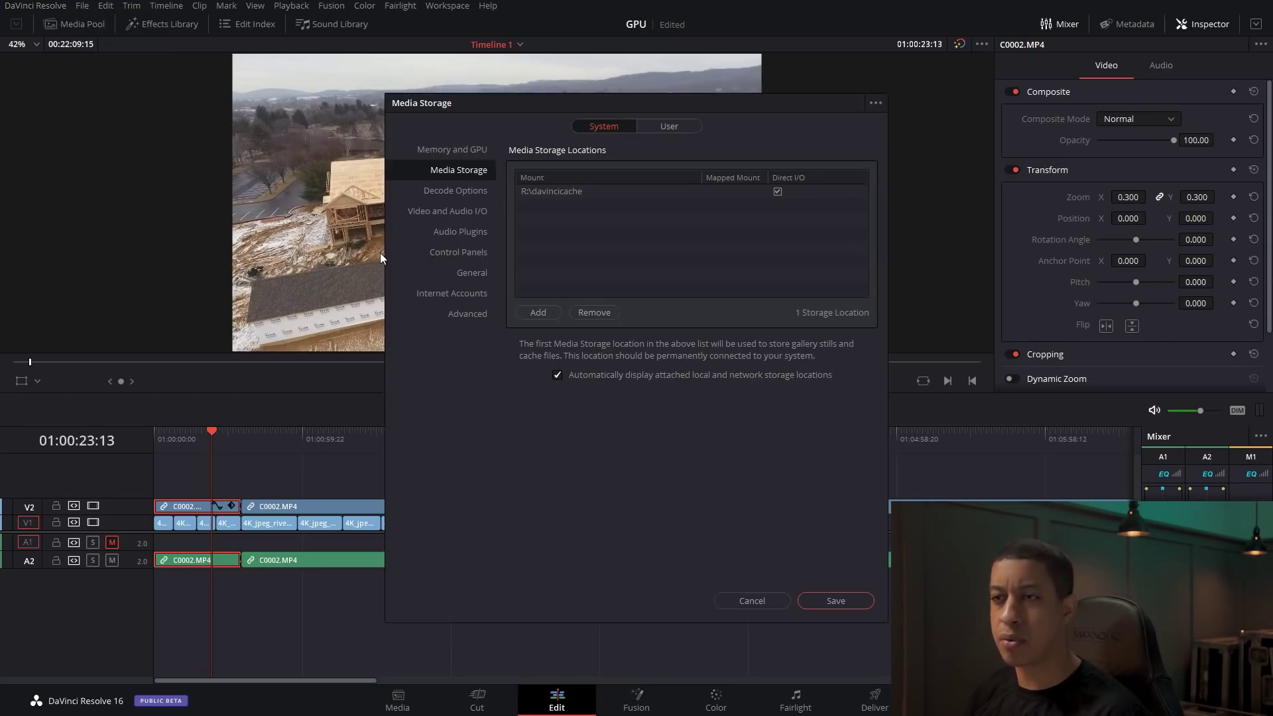
left_click(478, 150)
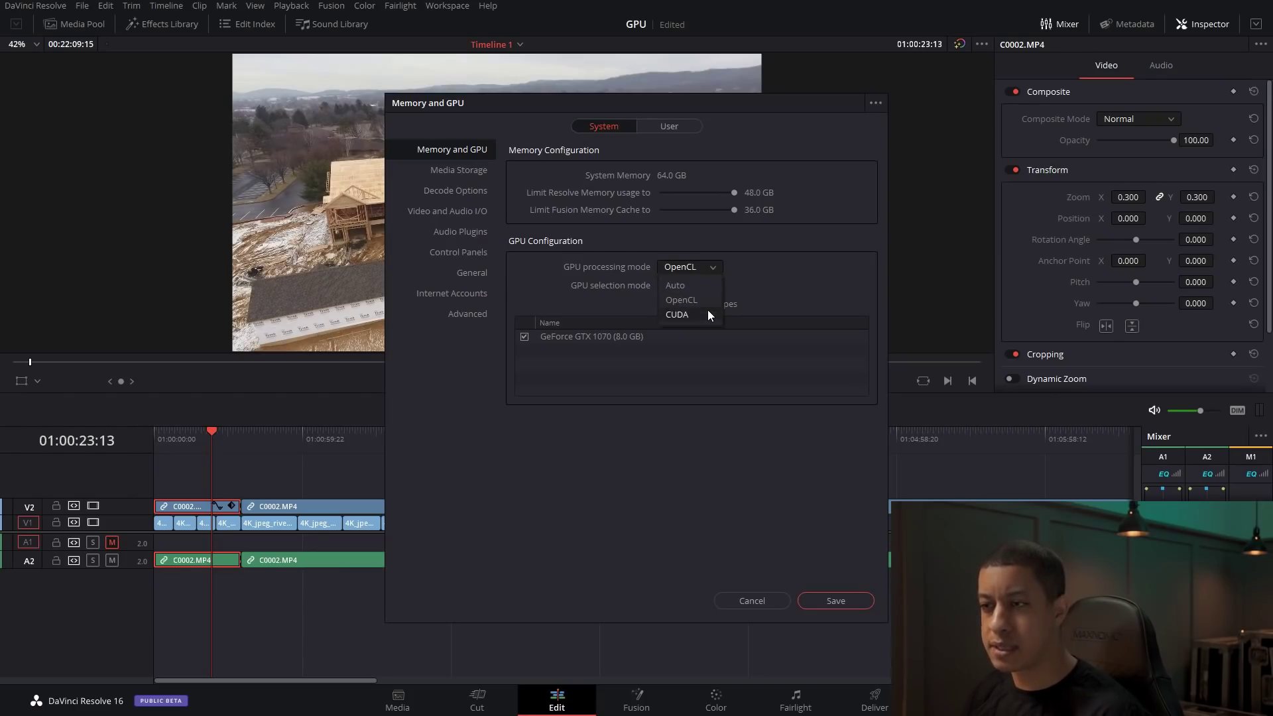
left_click(707, 315)
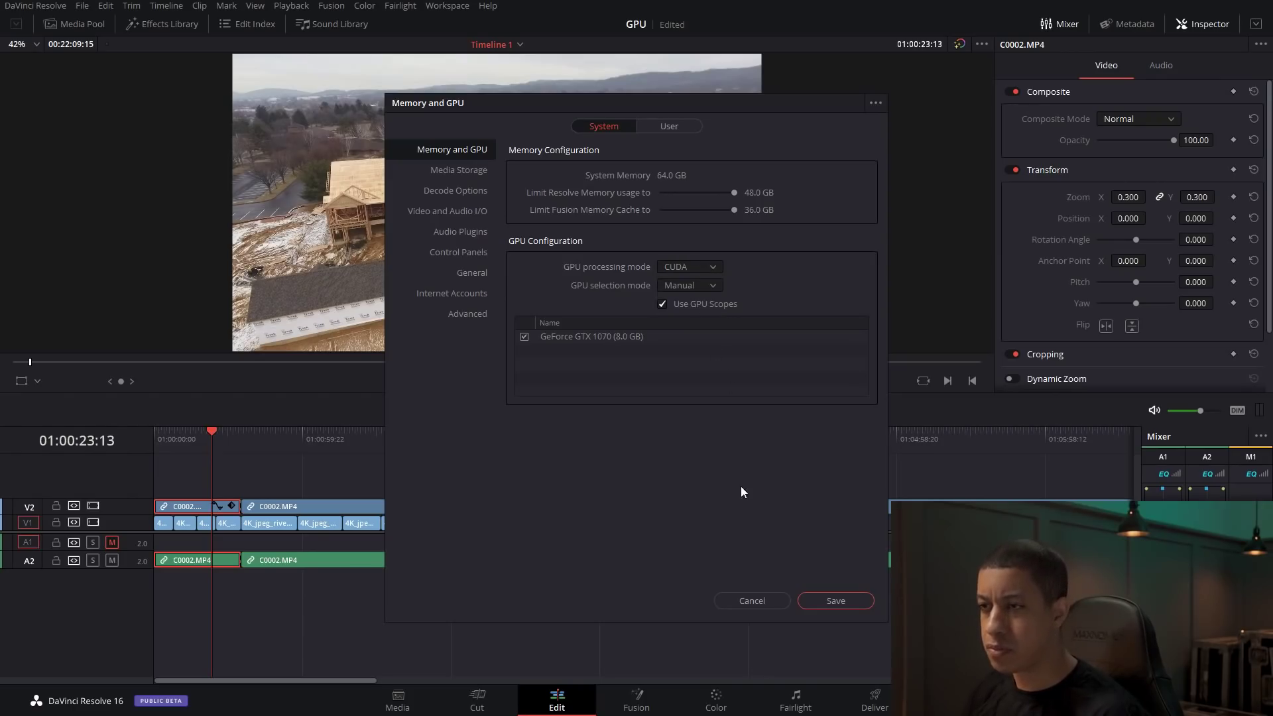
left_click(831, 601)
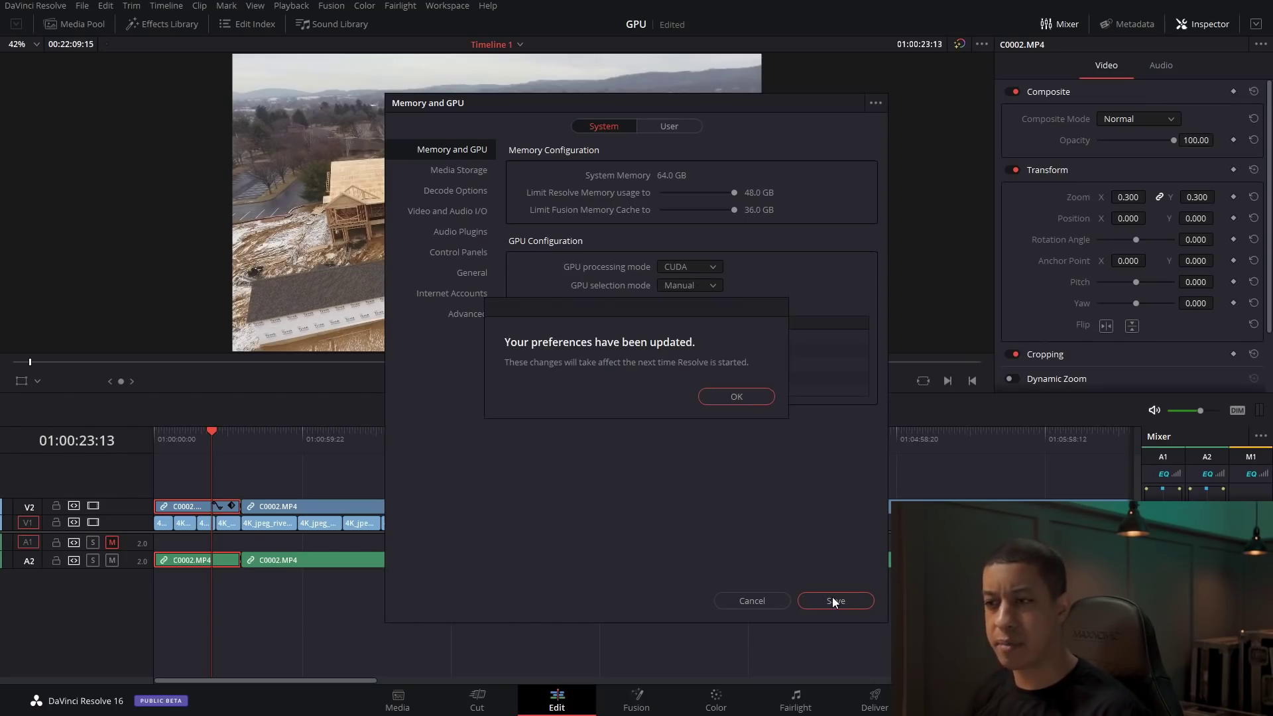
left_click(742, 397)
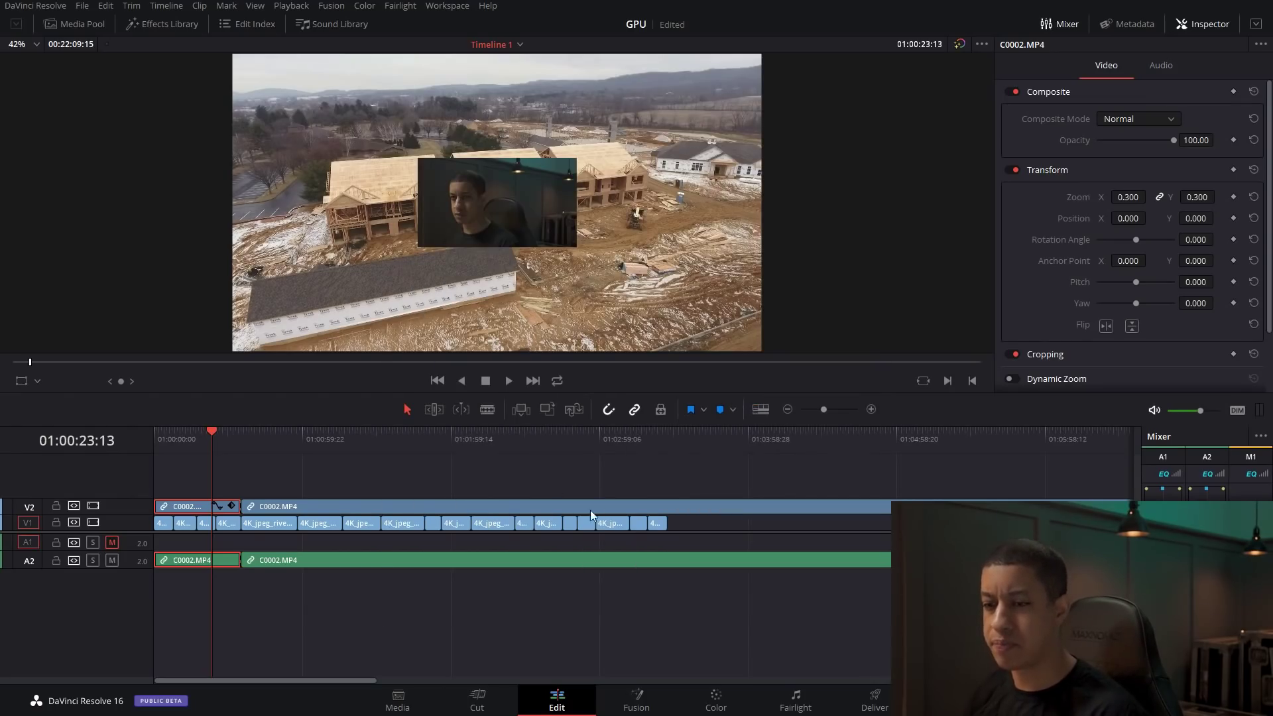
- Quit DaVinci Resolve so the CUDA change takes effect on relaunch
left_click(35, 6)
left_click(60, 89)
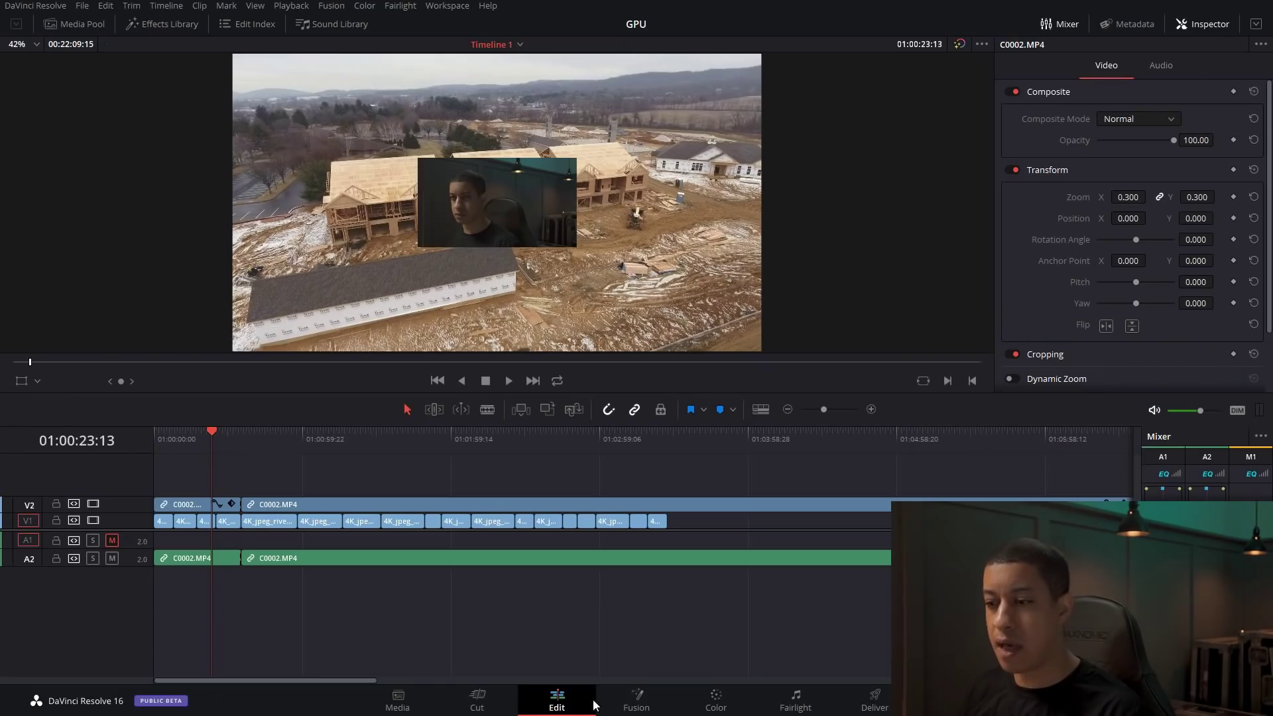
- Apply the YouTube Tut v1 still from PowerGrade 1 to clip 07 on the Color page and return to Edit
left_click(734, 710)
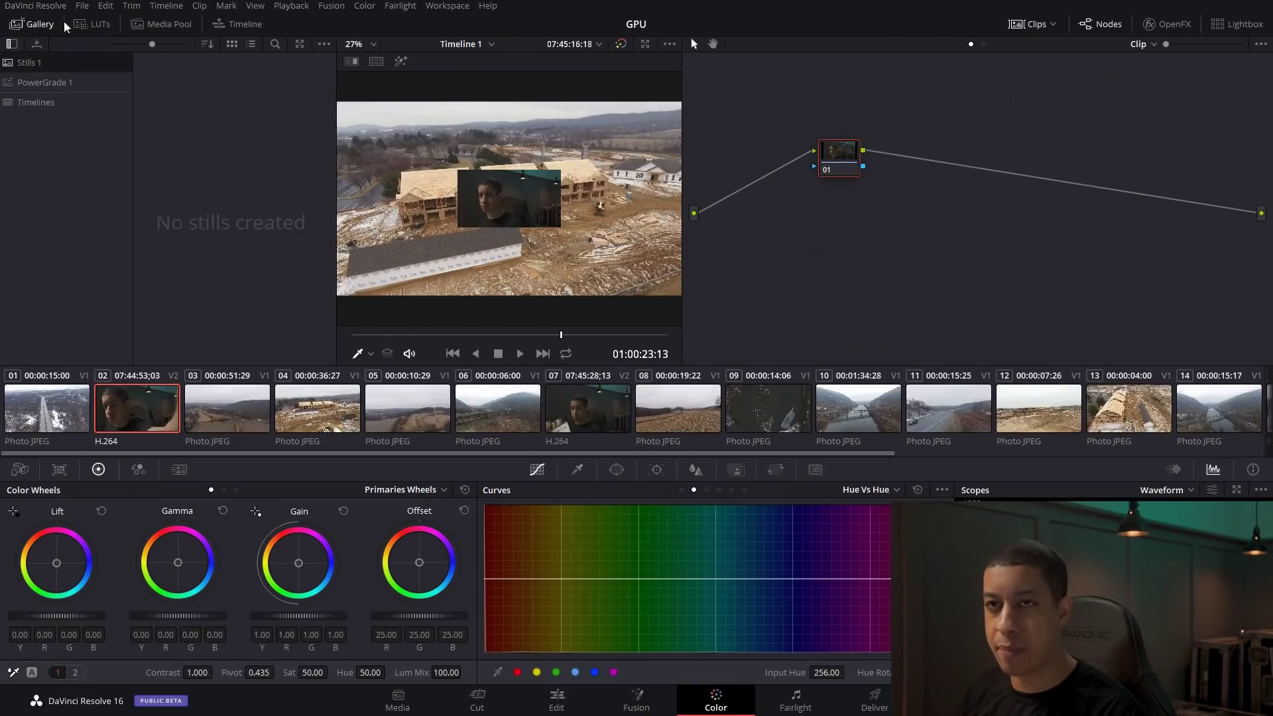
left_click(59, 84)
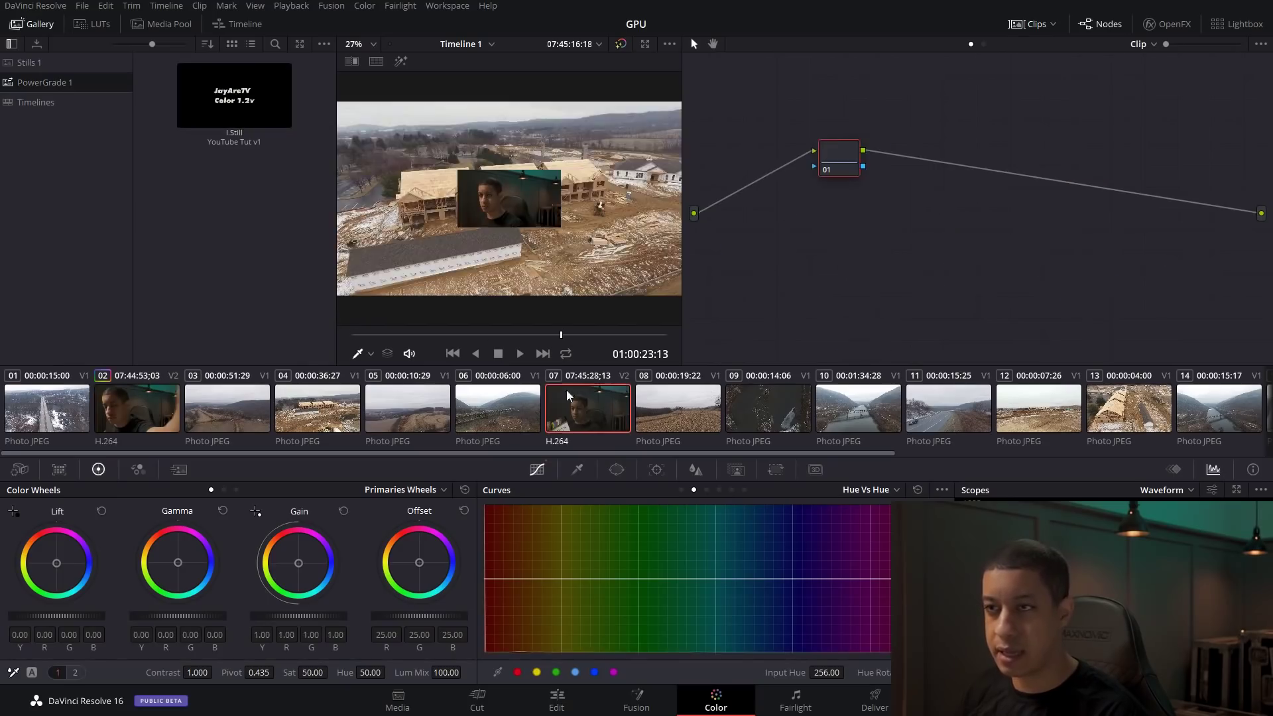
left_click(237, 120)
double_click(237, 120)
left_click(557, 701)
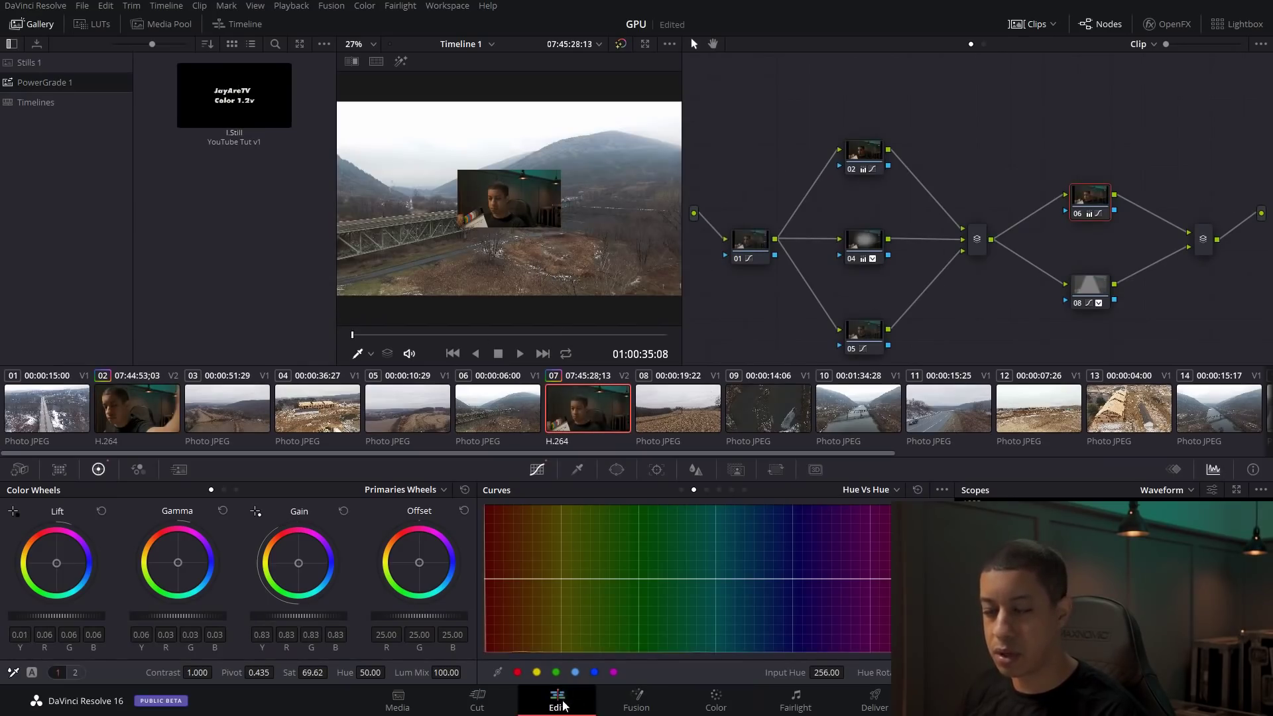
- Confirm Memory and GPU preferences still show CUDA, cancel out, and move the playhead near the start
left_click(36, 5)
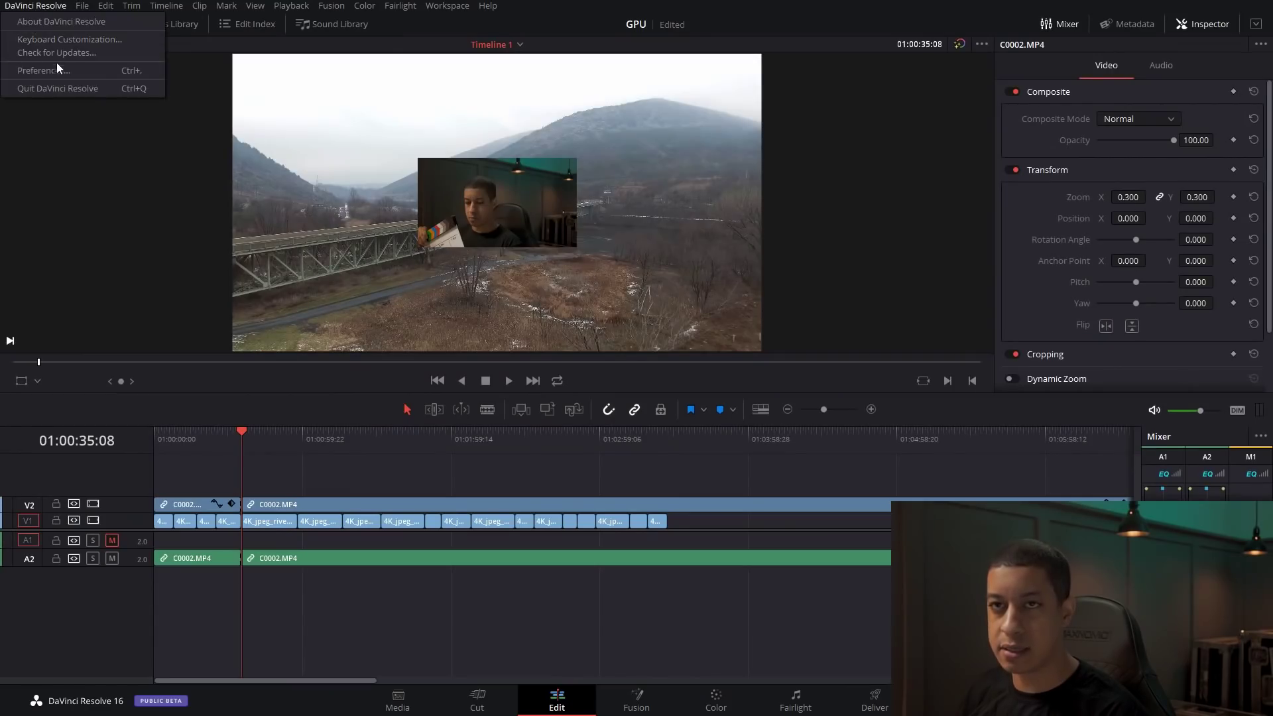
left_click(63, 70)
left_click(418, 150)
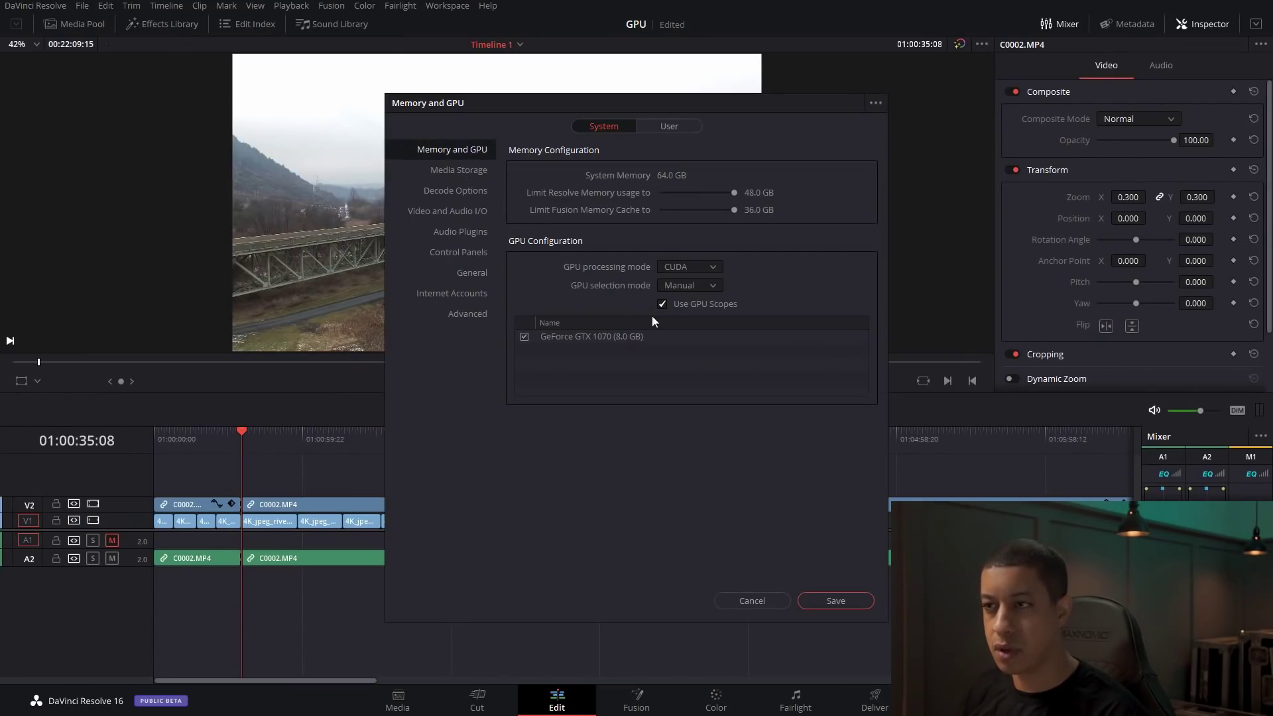
left_click(752, 601)
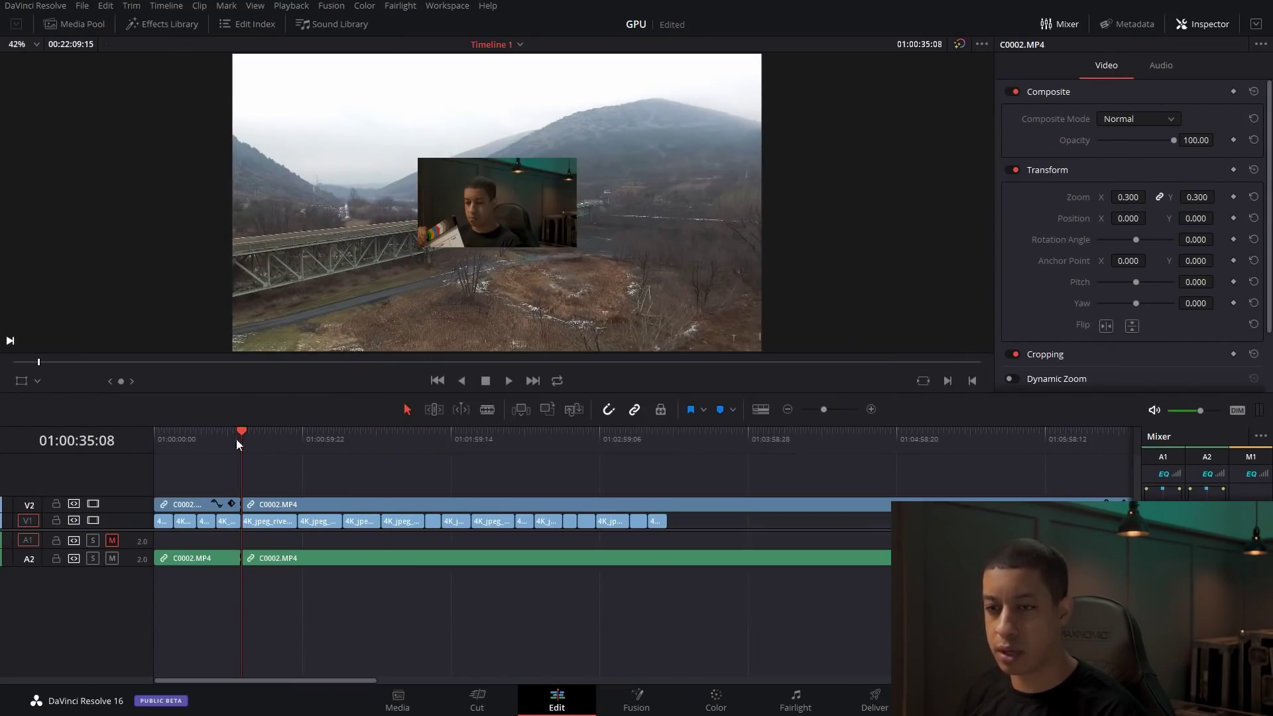
left_click(173, 439)
- Play the graded picture-in-picture timeline, speeding up with L, with no GPU memory warning
key("space")
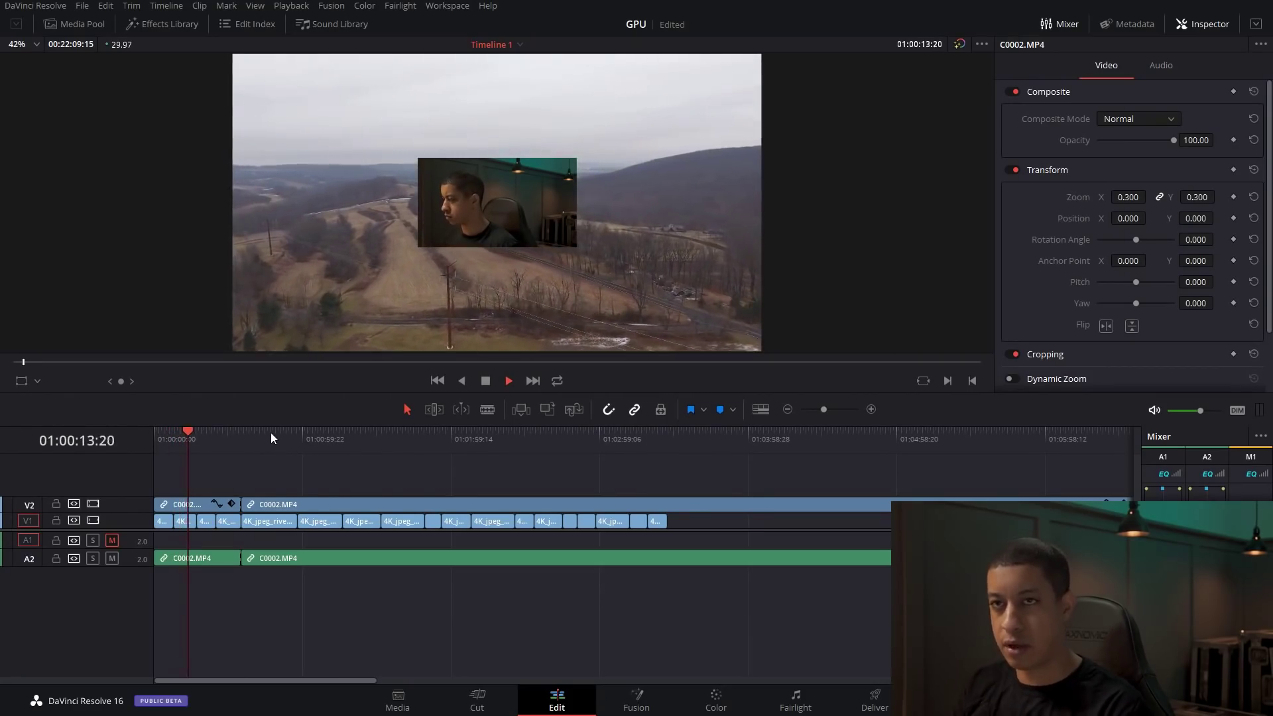
key("l")
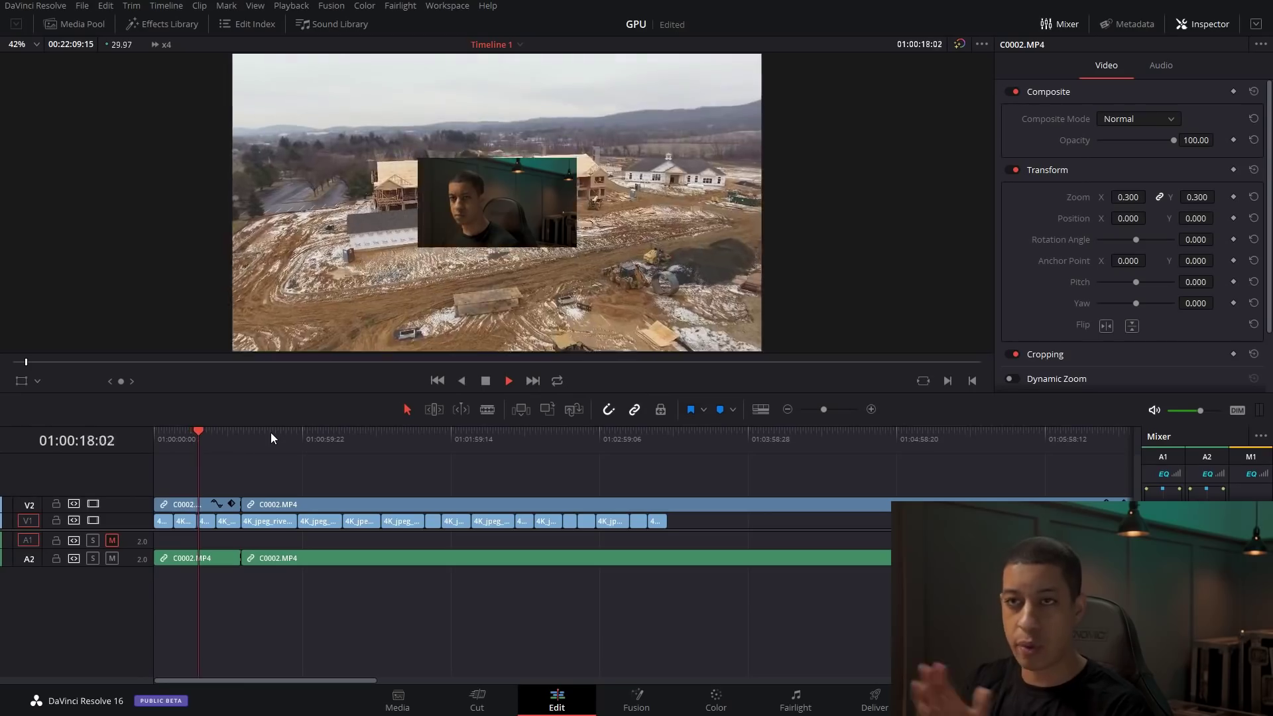